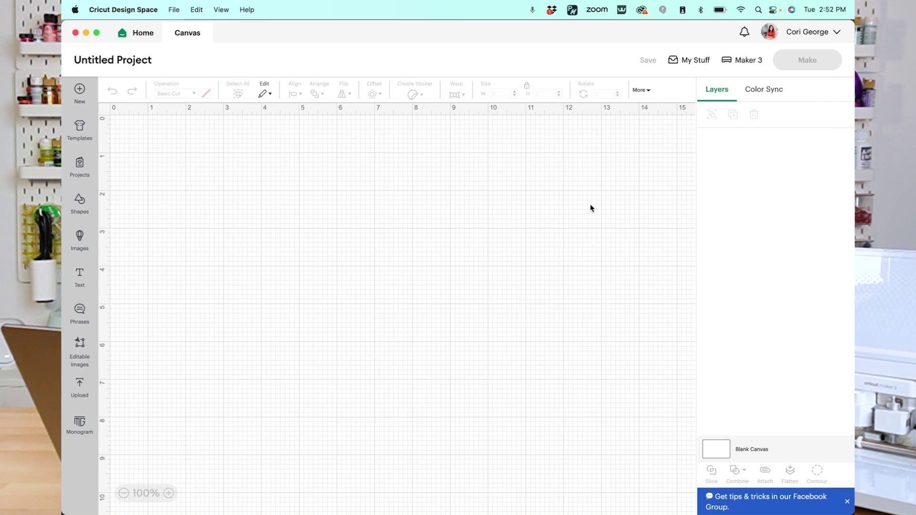
# Check the Design Space settings from the account menu, then return to the canvas.
pyautogui.click(836, 33)
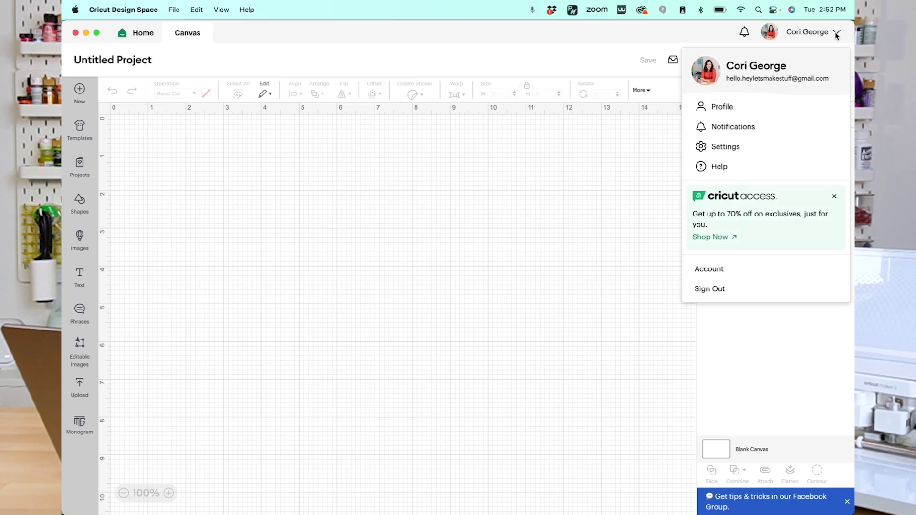
pyautogui.click(722, 148)
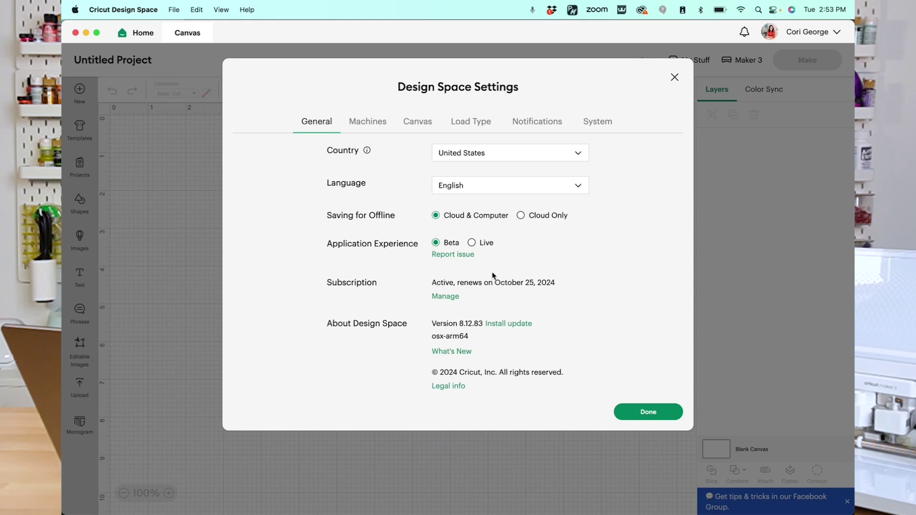
pyautogui.click(648, 413)
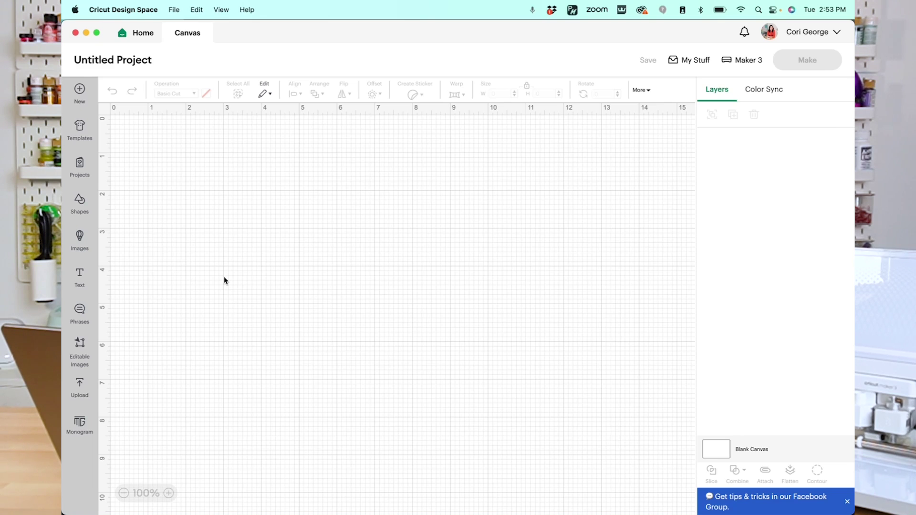
pyautogui.scroll(-1, 516, 248)
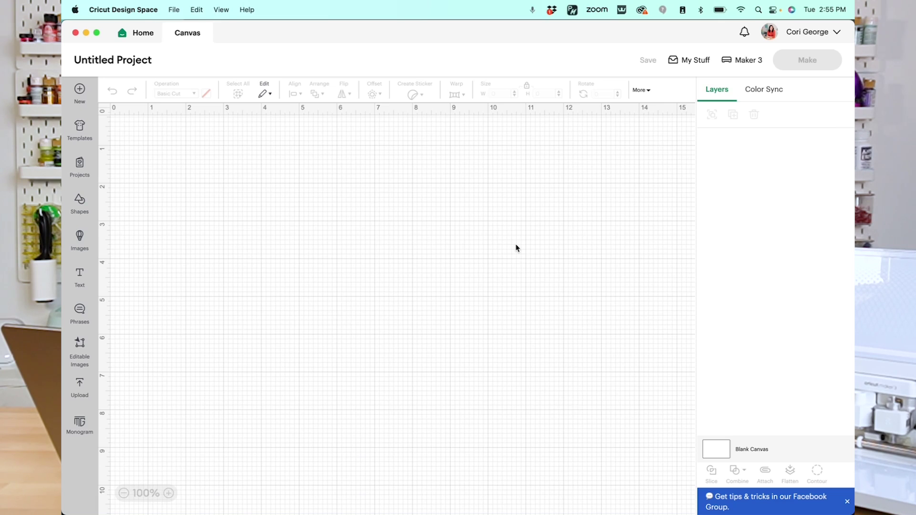
pyautogui.scroll(1, 387, 310)
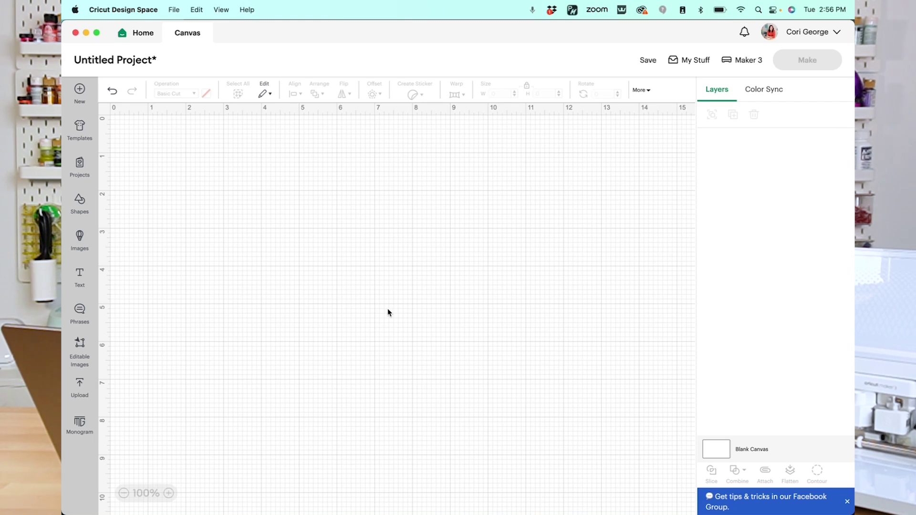
# Upload the green house image as a Complex, Print Then Cut image.
pyautogui.click(80, 388)
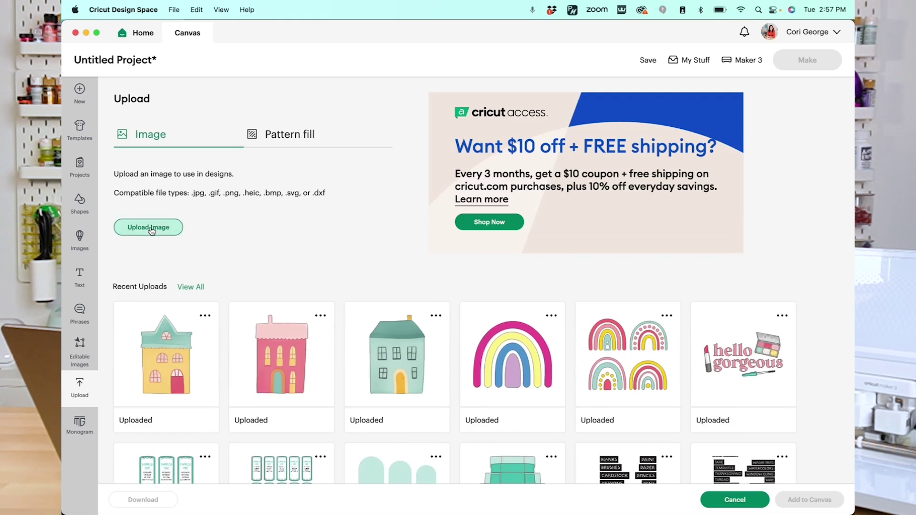
pyautogui.click(151, 230)
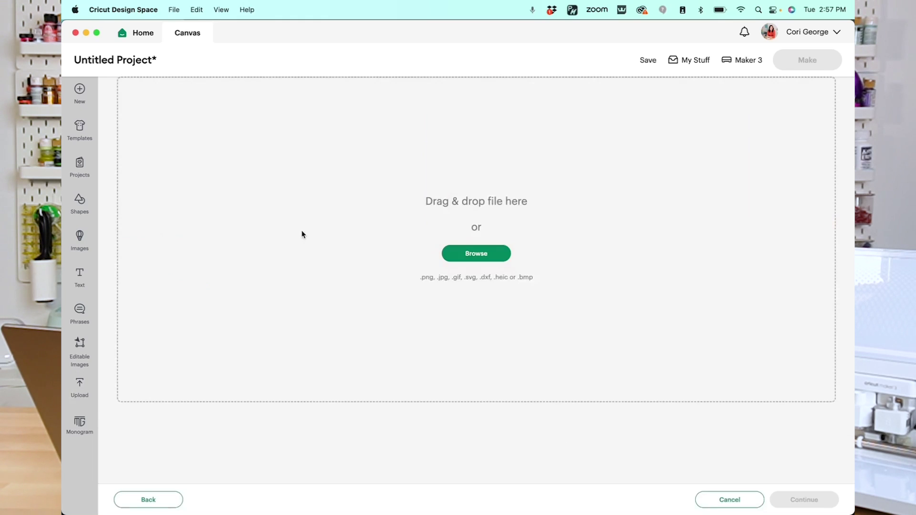
pyautogui.click(476, 254)
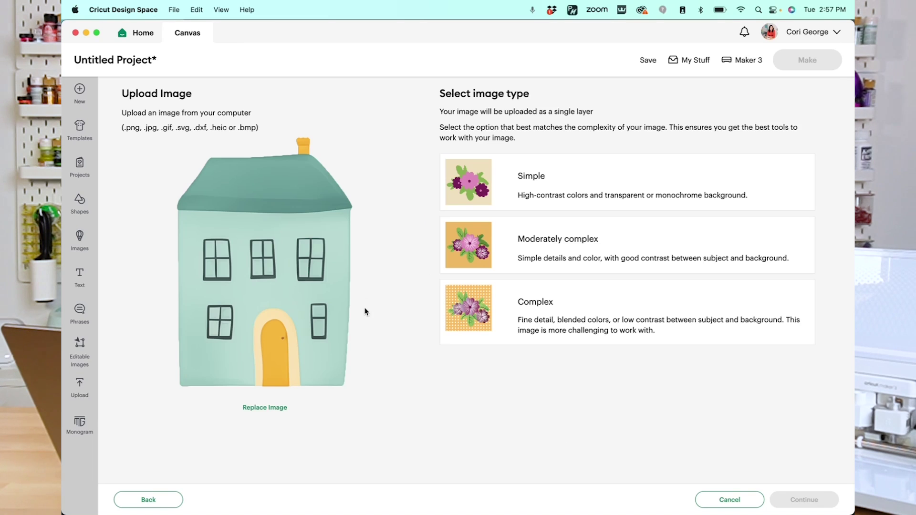
pyautogui.click(555, 326)
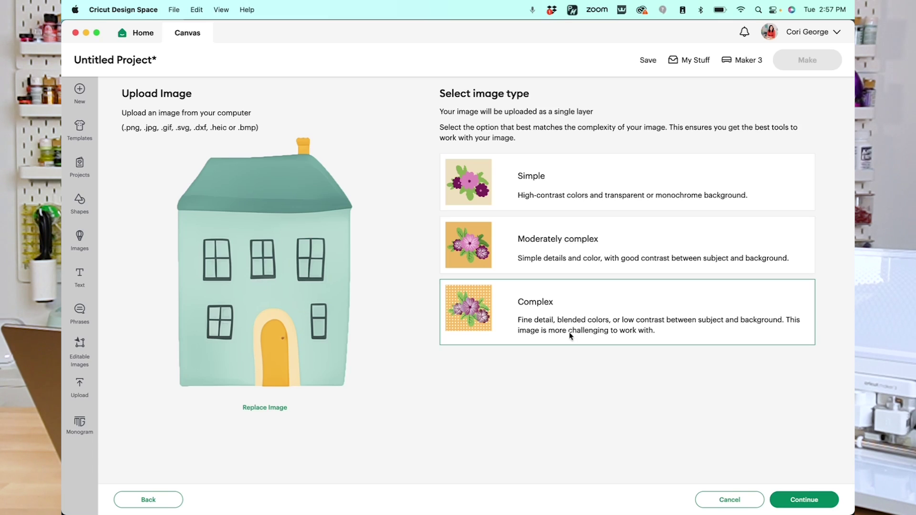
pyautogui.click(805, 499)
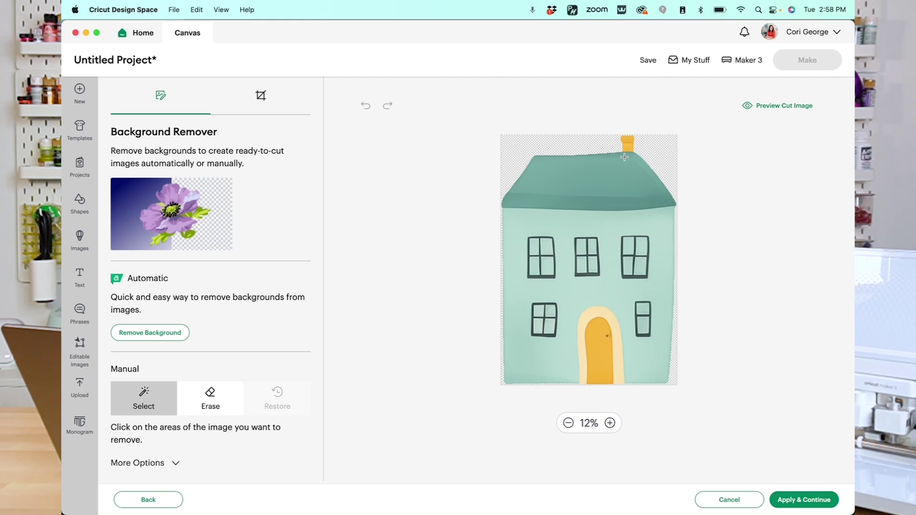
pyautogui.click(794, 503)
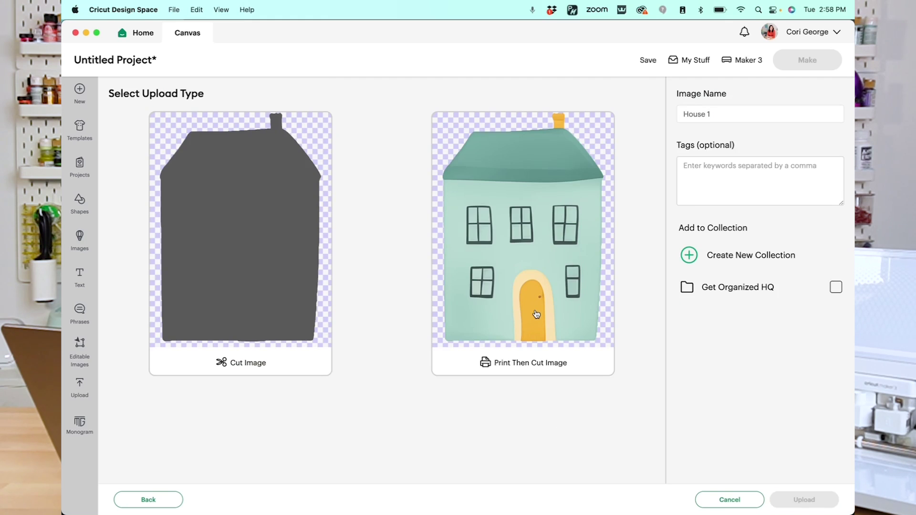
pyautogui.click(537, 315)
pyautogui.click(826, 501)
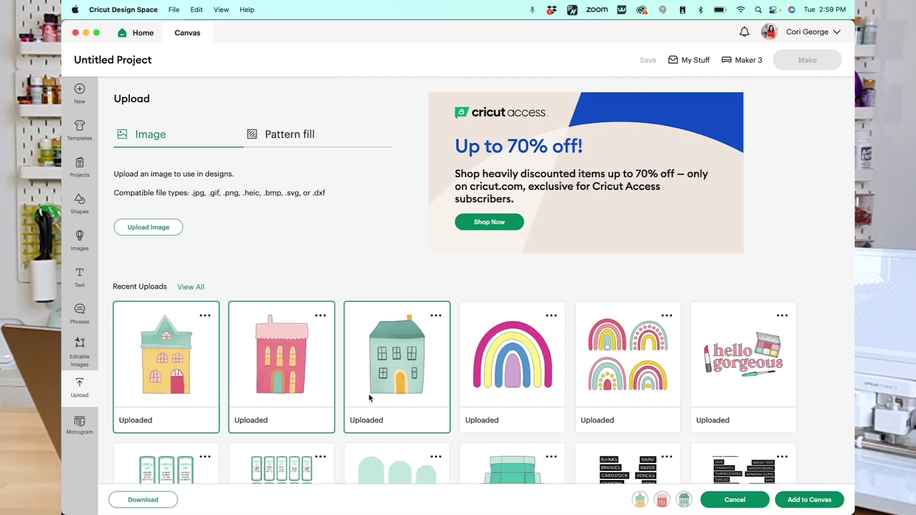
# Add the three houses to the canvas and set their width to 2 inches.
pyautogui.click(809, 499)
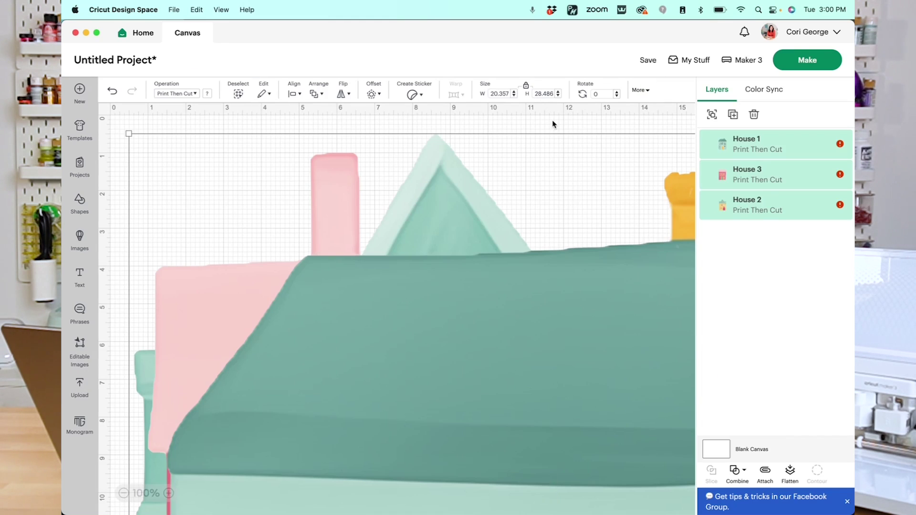
pyautogui.click(493, 92)
pyautogui.write('2')
pyautogui.press('Return')
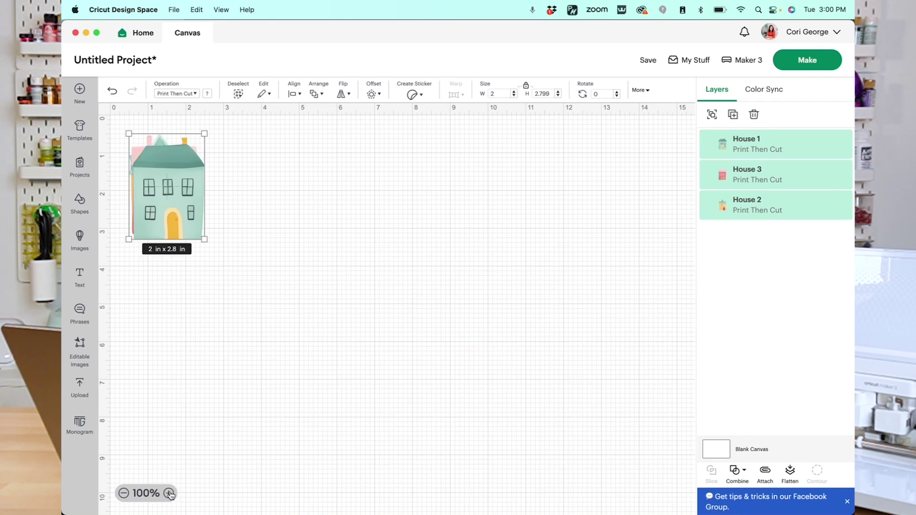
# Space the green, pink and yellow houses apart in a row.
pyautogui.scroll(5, 290, 365)
pyautogui.scroll(3, 293, 366)
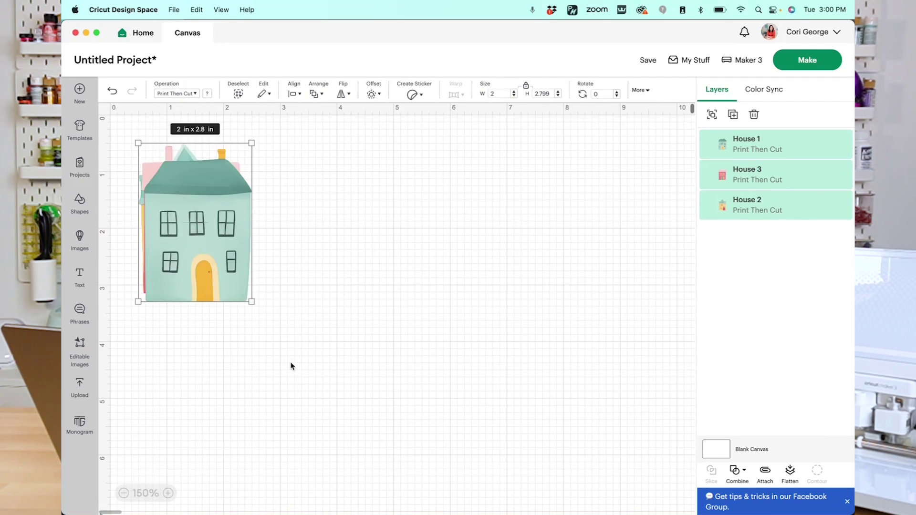
pyautogui.click(571, 270)
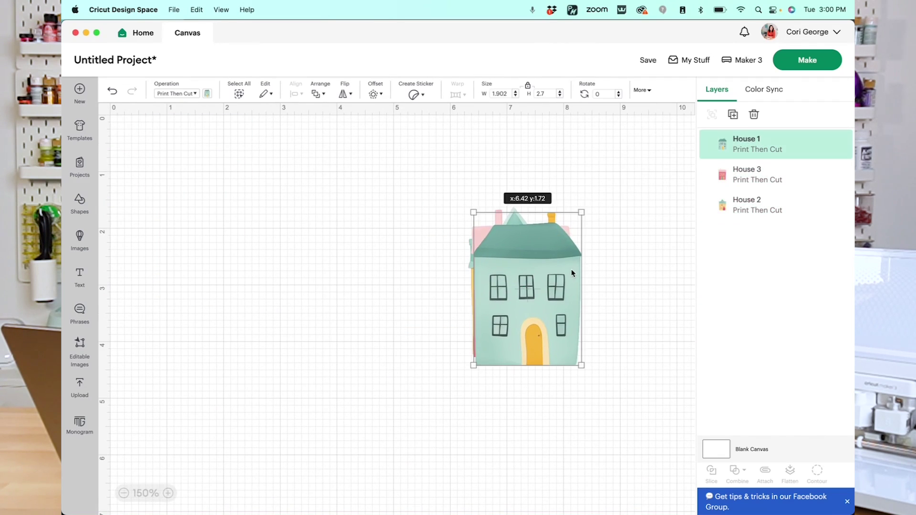
pyautogui.moveTo(551, 288); pyautogui.dragTo(598, 309)
pyautogui.click(433, 184)
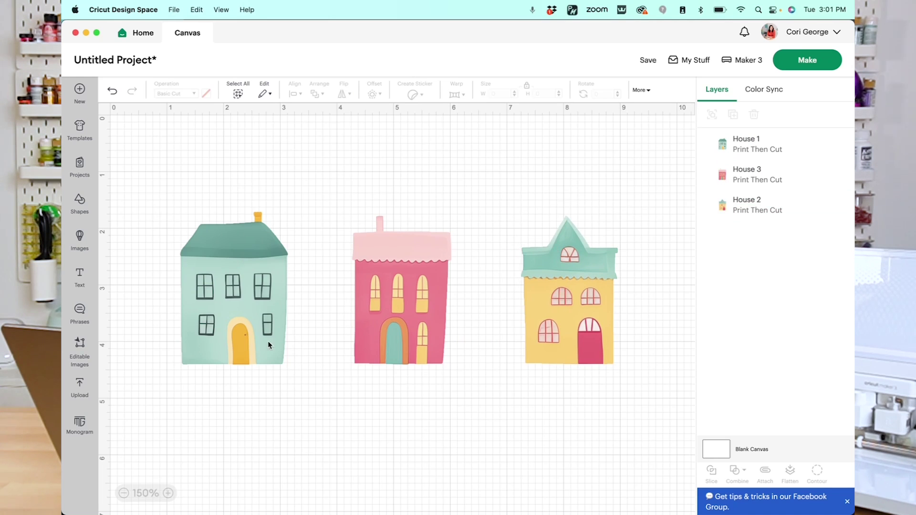
pyautogui.click(252, 298)
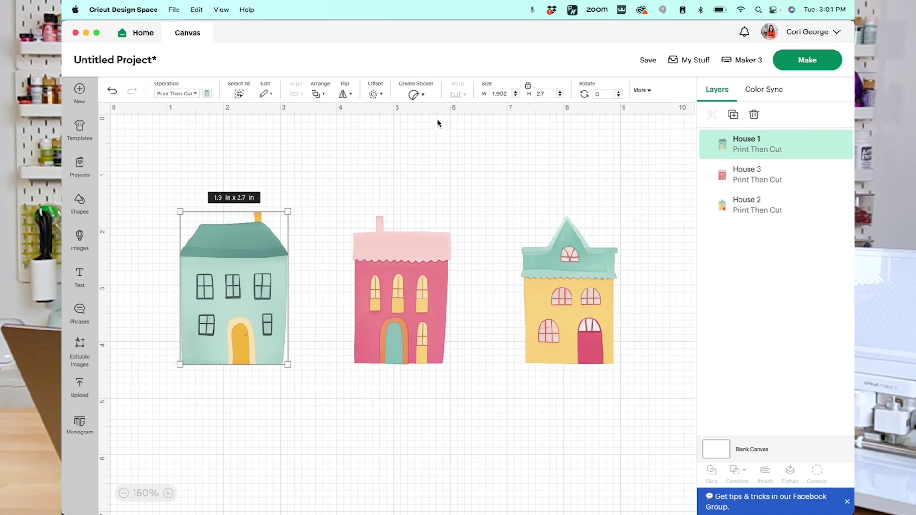
# Make the green house a die-cut sticker with a standard white border.
pyautogui.click(415, 94)
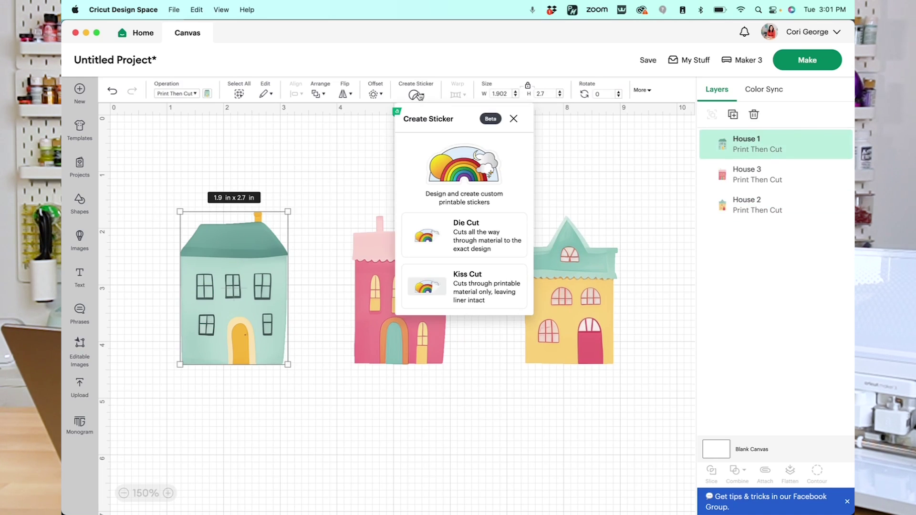
pyautogui.click(475, 230)
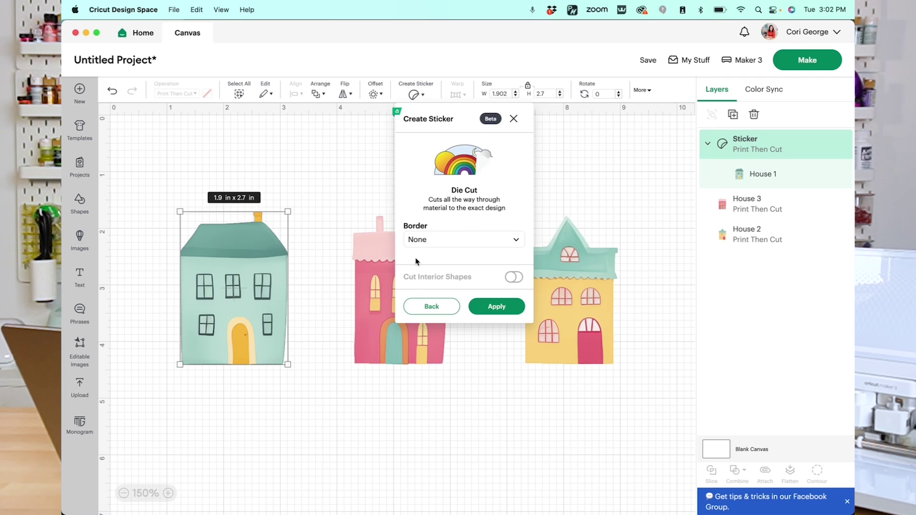
pyautogui.click(440, 242)
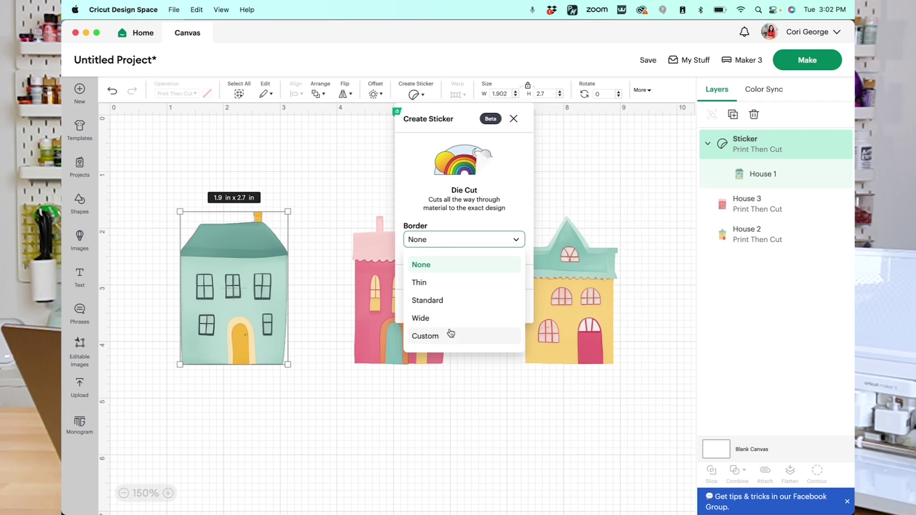
pyautogui.click(461, 301)
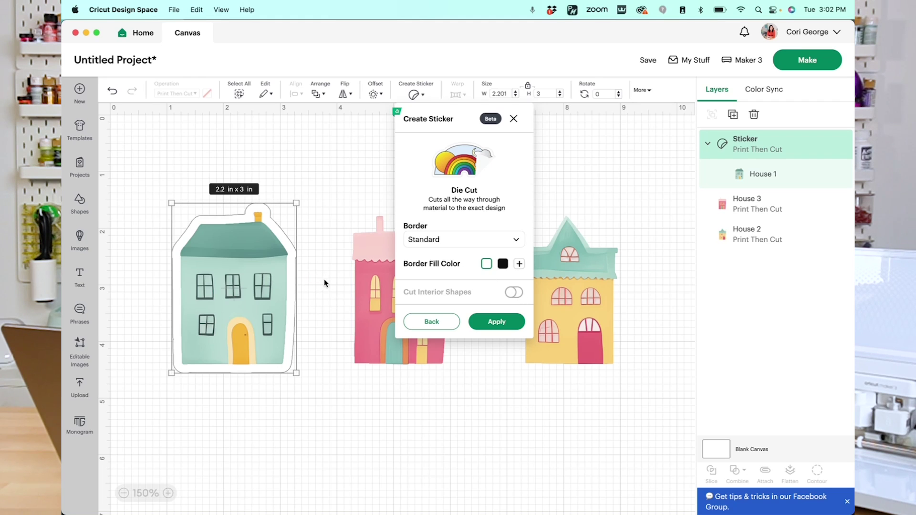
pyautogui.press('Escape')
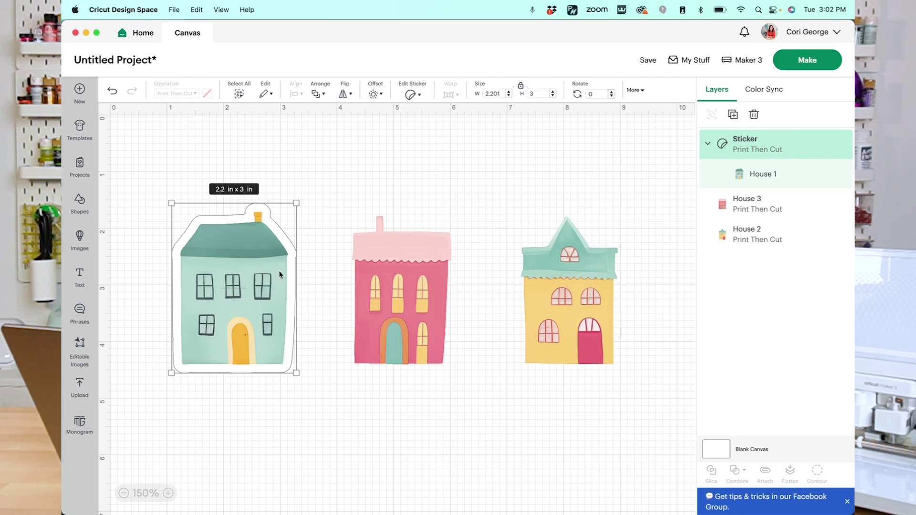
# Apply a kiss-cut sticker with a Standard border to the pink house.
pyautogui.click(409, 297)
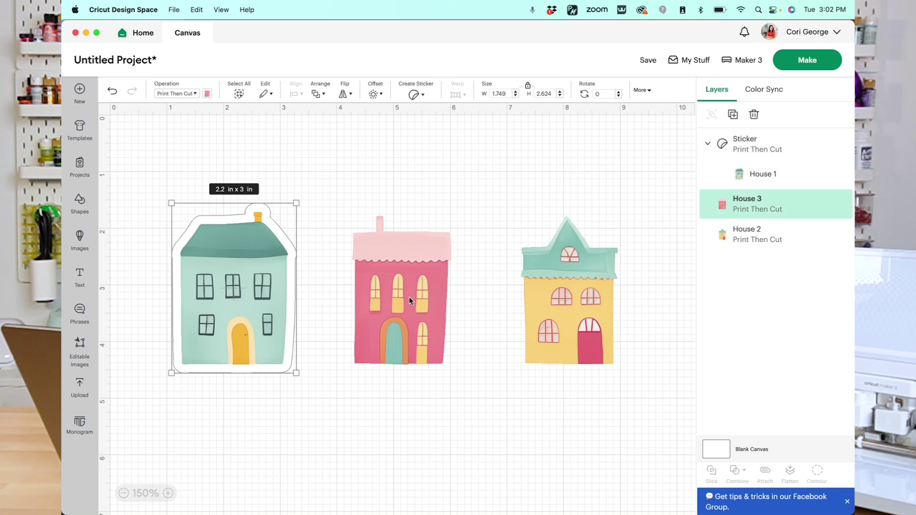
pyautogui.click(413, 94)
pyautogui.click(451, 287)
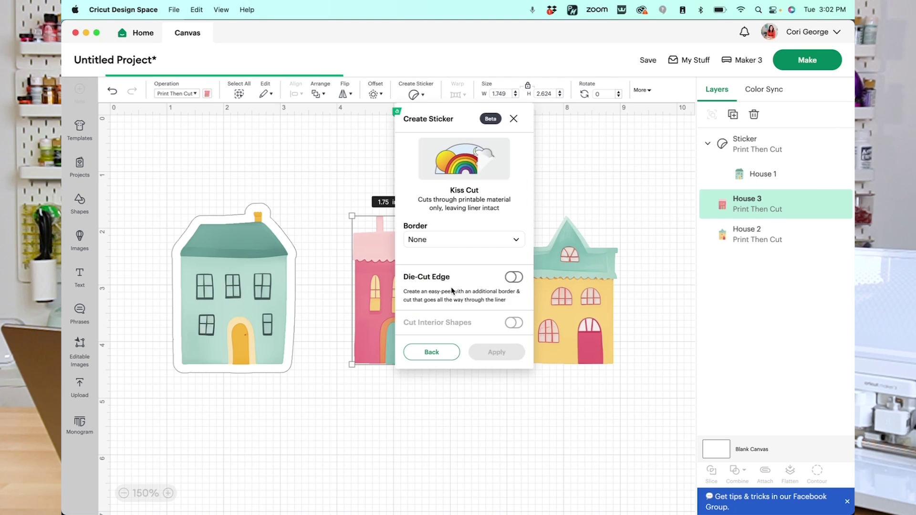
pyautogui.click(474, 244)
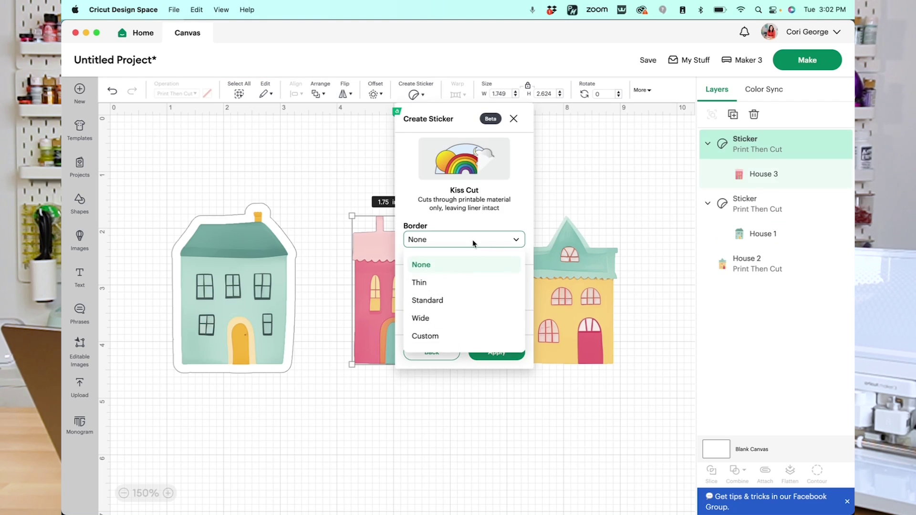
pyautogui.click(465, 298)
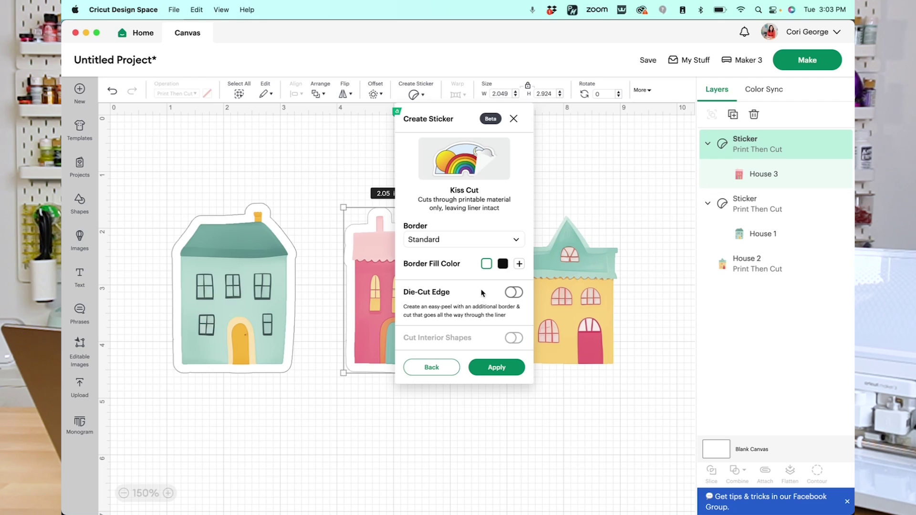
pyautogui.click(509, 367)
pyautogui.click(523, 226)
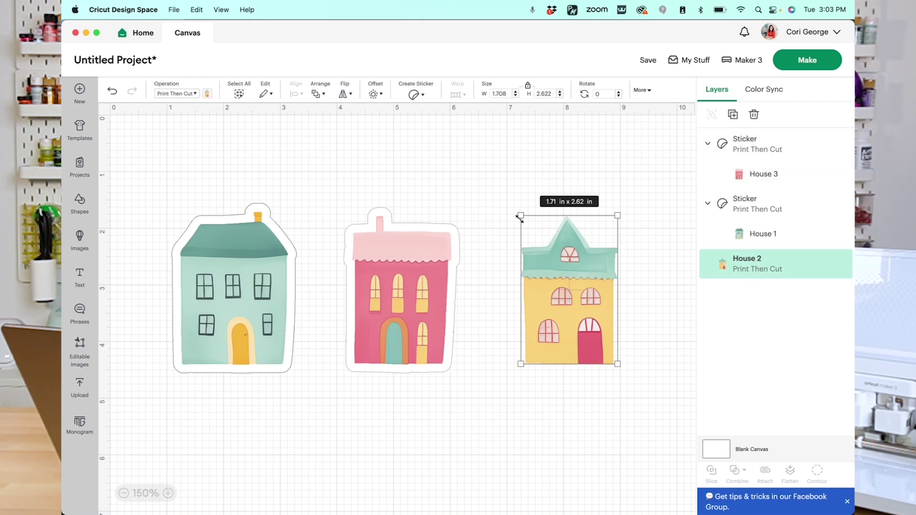
pyautogui.click(496, 248)
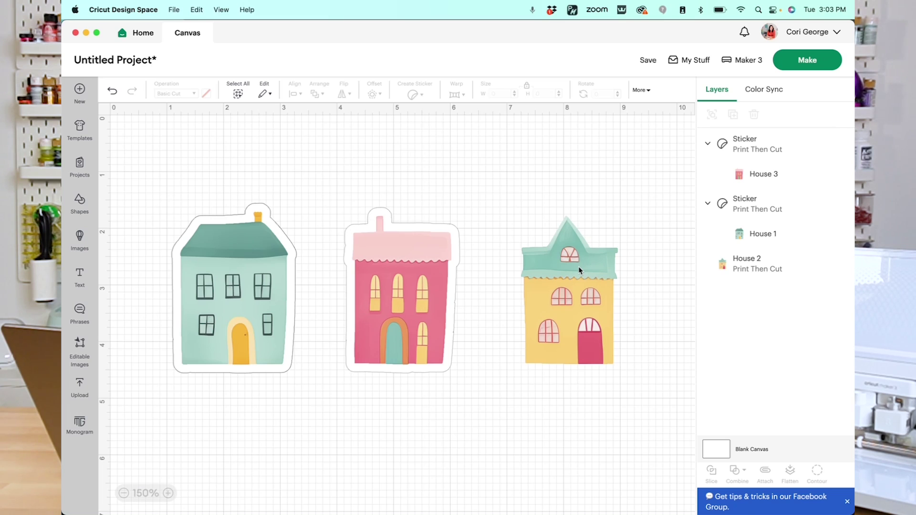
pyautogui.click(555, 298)
# Give the yellow house a kiss-cut sticker with Standard border and a die-cut edge.
pyautogui.click(414, 96)
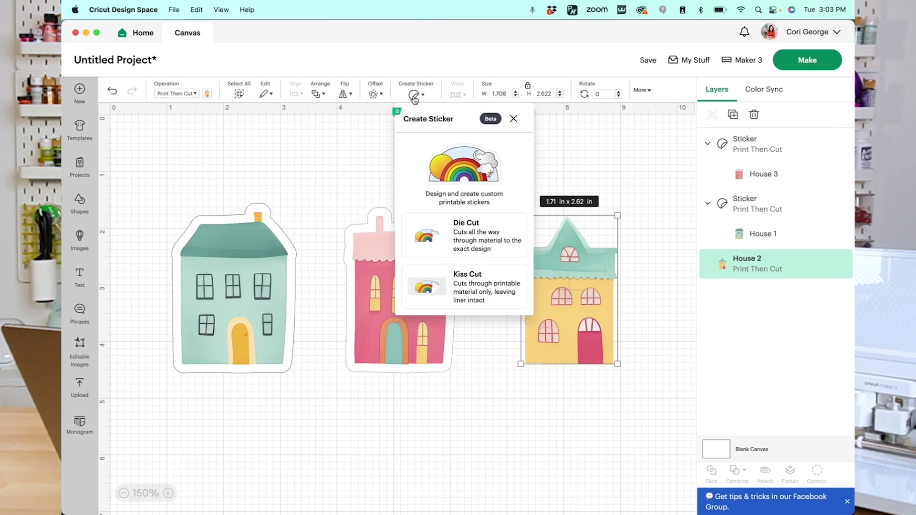
pyautogui.click(440, 286)
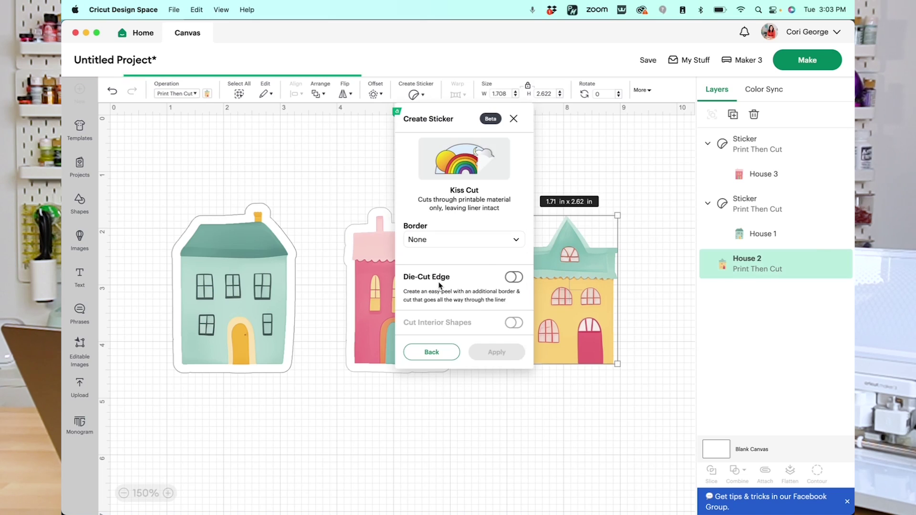
pyautogui.click(480, 240)
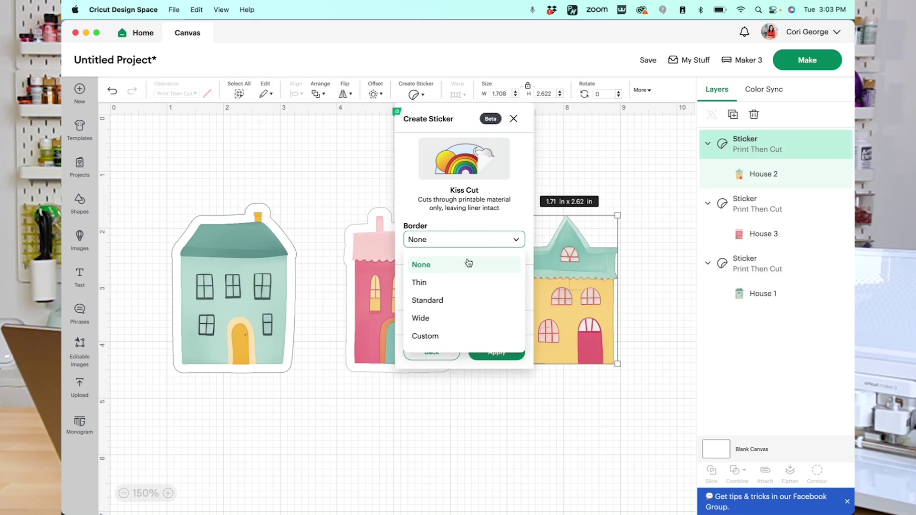
pyautogui.click(451, 302)
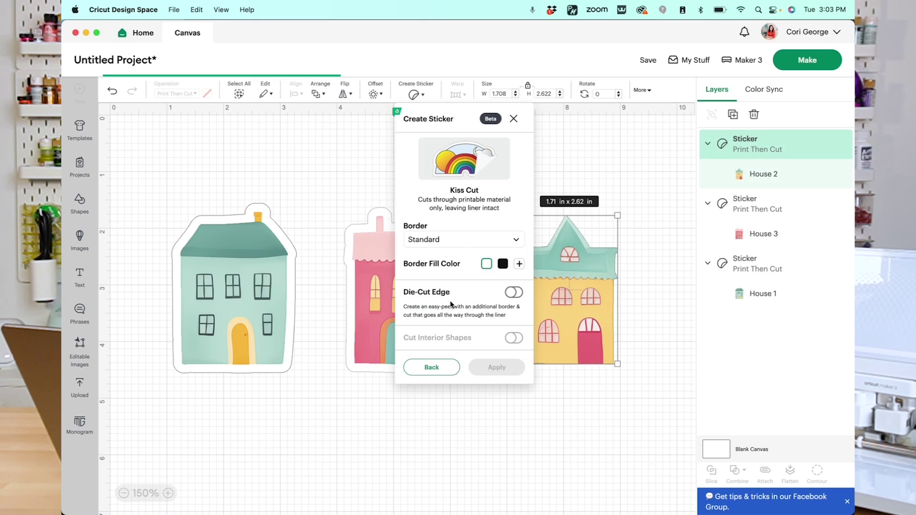
pyautogui.click(518, 296)
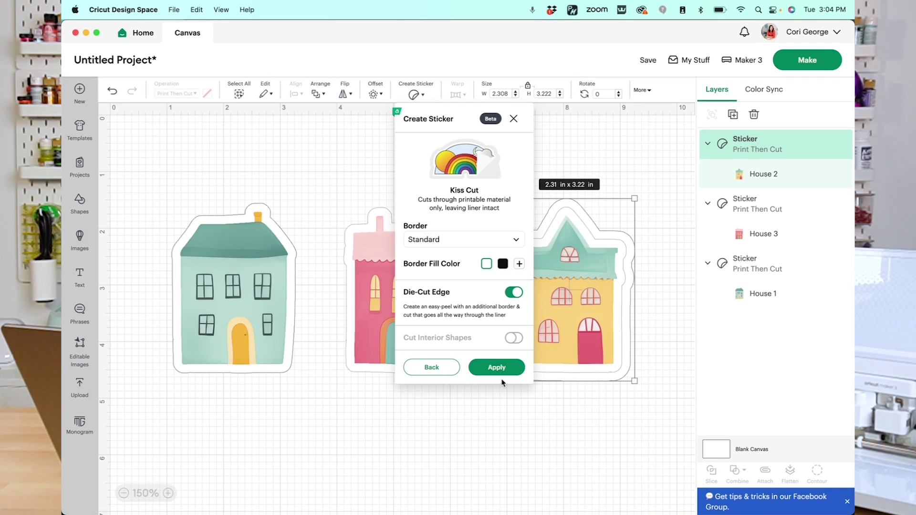
pyautogui.click(496, 368)
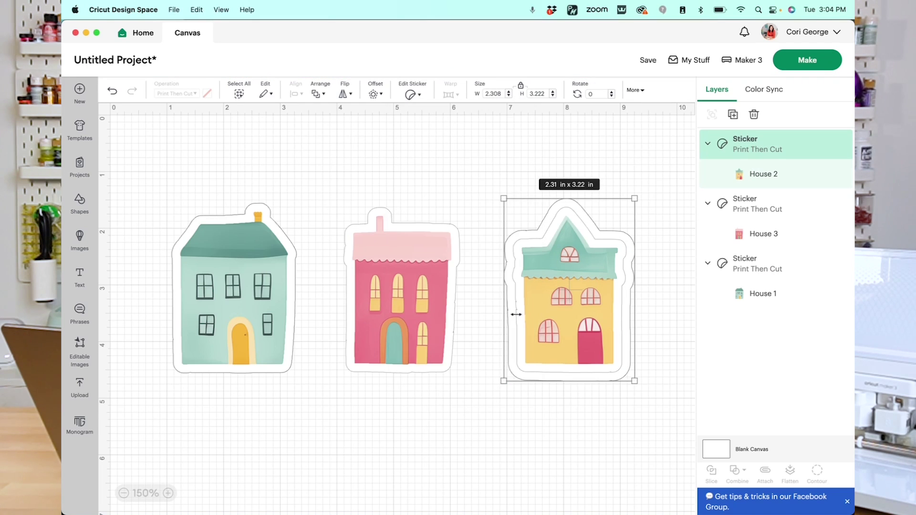
pyautogui.click(596, 189)
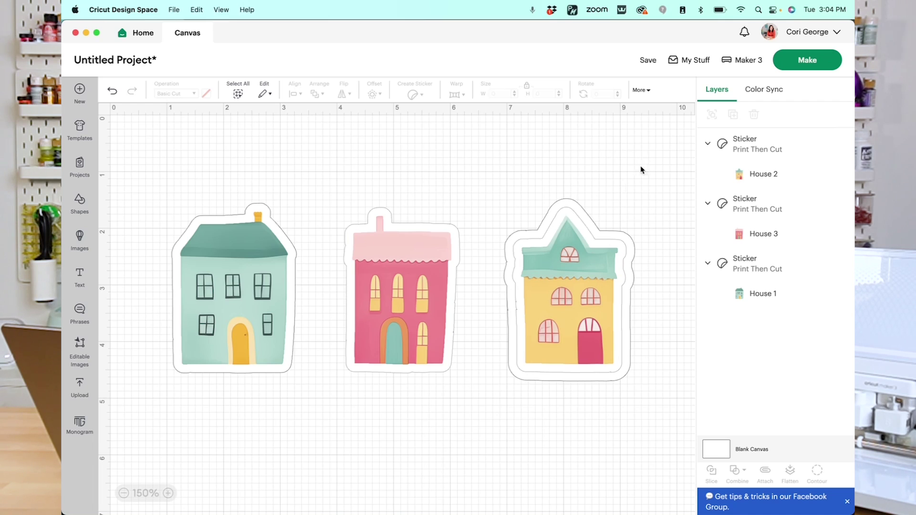
# Save the project under the title 'House Stickers' when prompted before making.
pyautogui.click(821, 60)
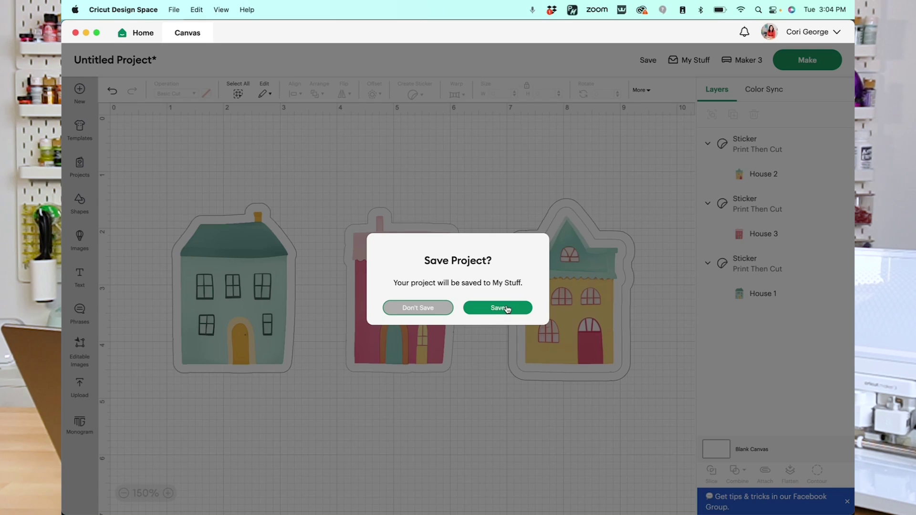
pyautogui.click(498, 309)
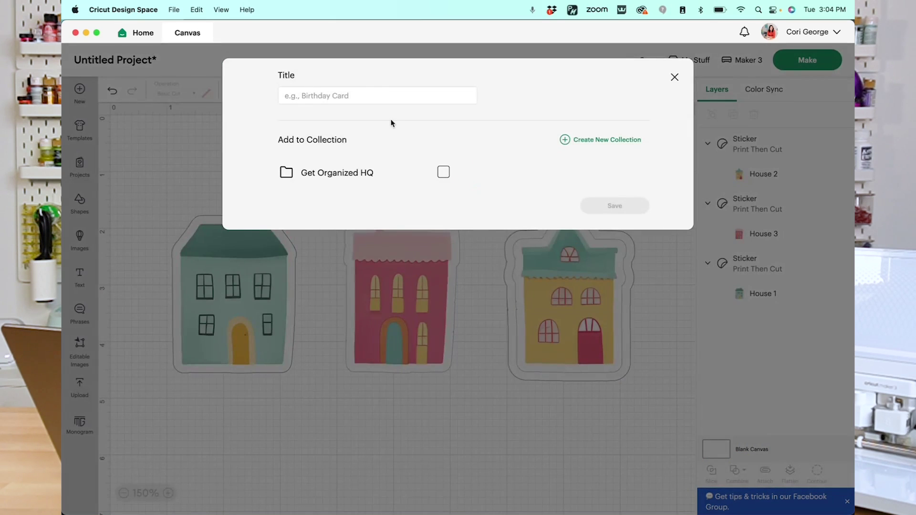
pyautogui.click(374, 93)
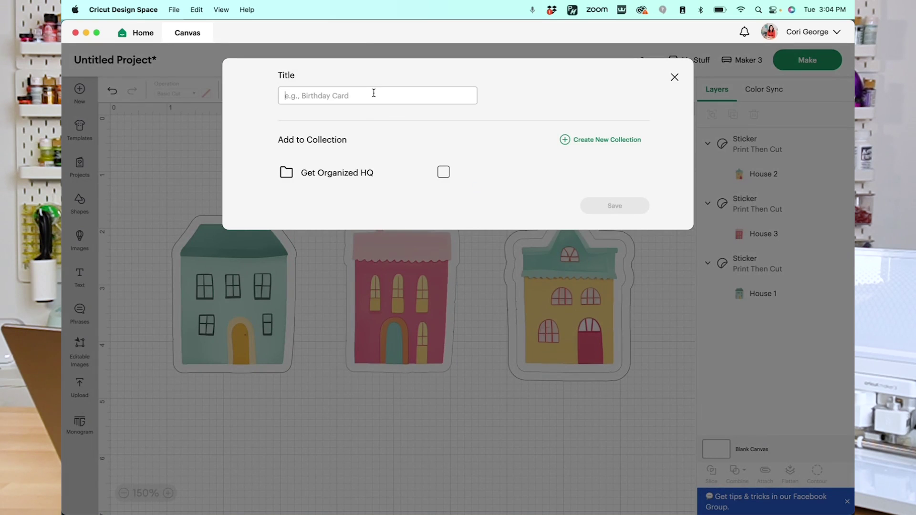
pyautogui.write('House Stickers')
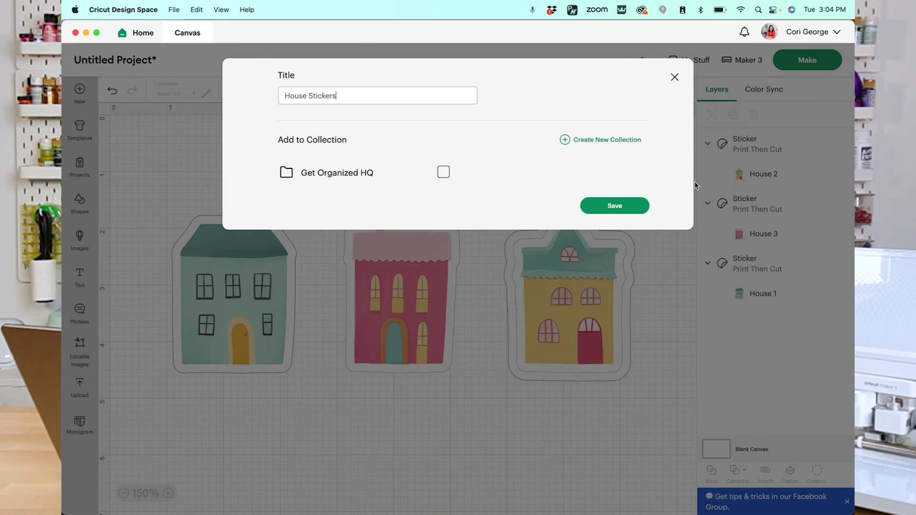
pyautogui.click(629, 207)
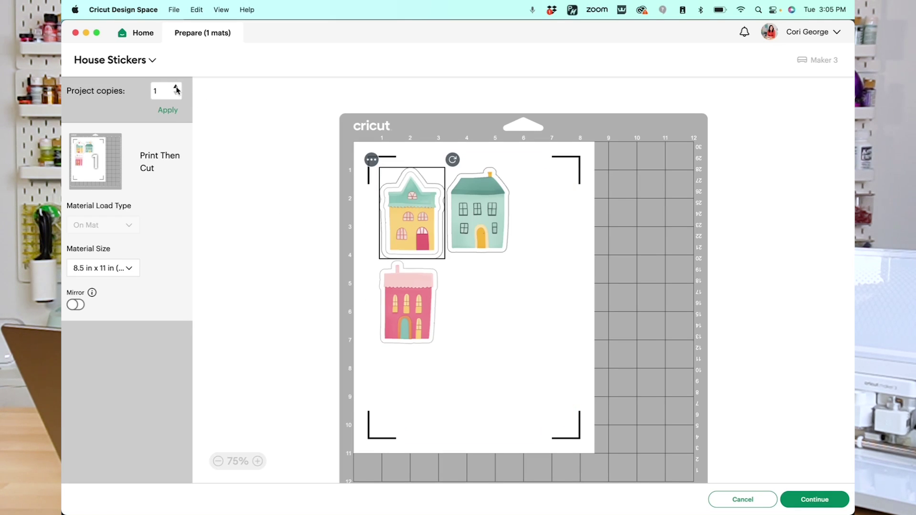
# Set project copies to 2 and move the pink house stickers upright into empty mat spots.
pyautogui.click(165, 111)
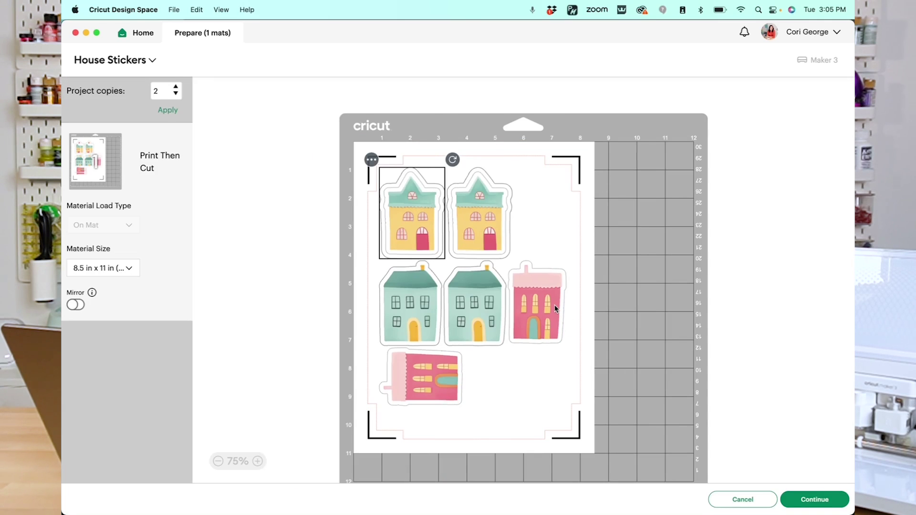
pyautogui.moveTo(555, 309); pyautogui.dragTo(558, 238)
pyautogui.moveTo(461, 385); pyautogui.dragTo(566, 383)
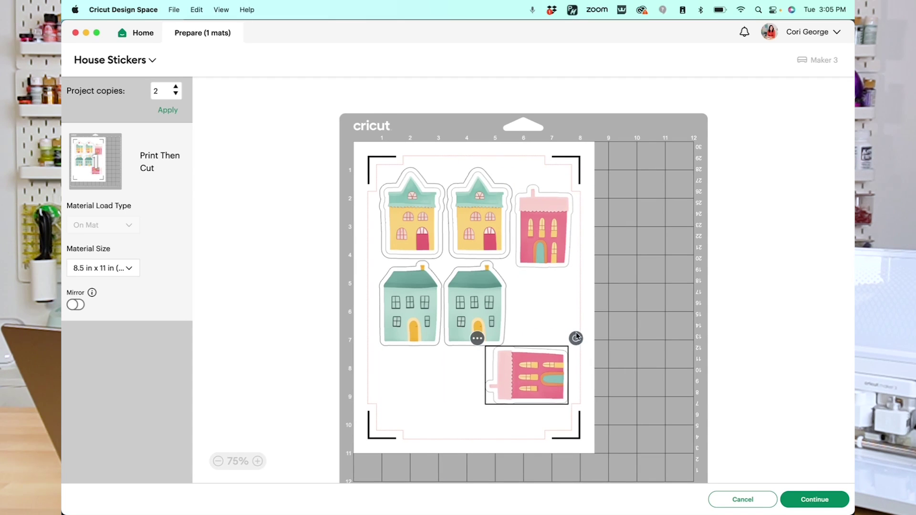
pyautogui.moveTo(576, 337); pyautogui.dragTo(562, 425)
pyautogui.moveTo(521, 397); pyautogui.dragTo(530, 332)
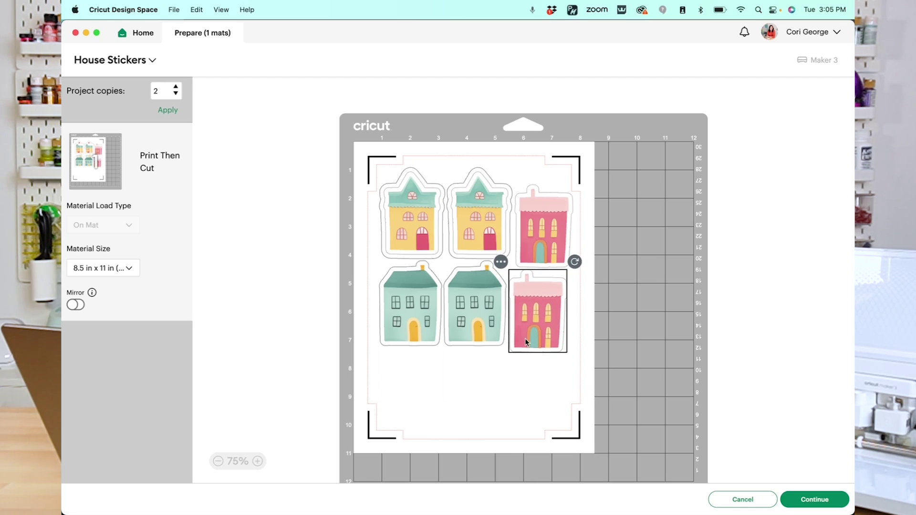
pyautogui.click(525, 397)
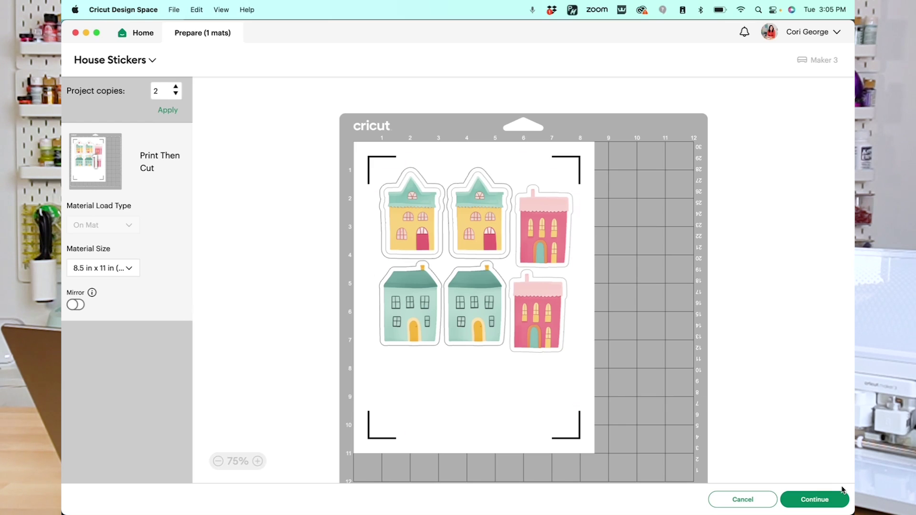
# Send the sticker sheet to the printer using the system print dialog.
pyautogui.click(824, 500)
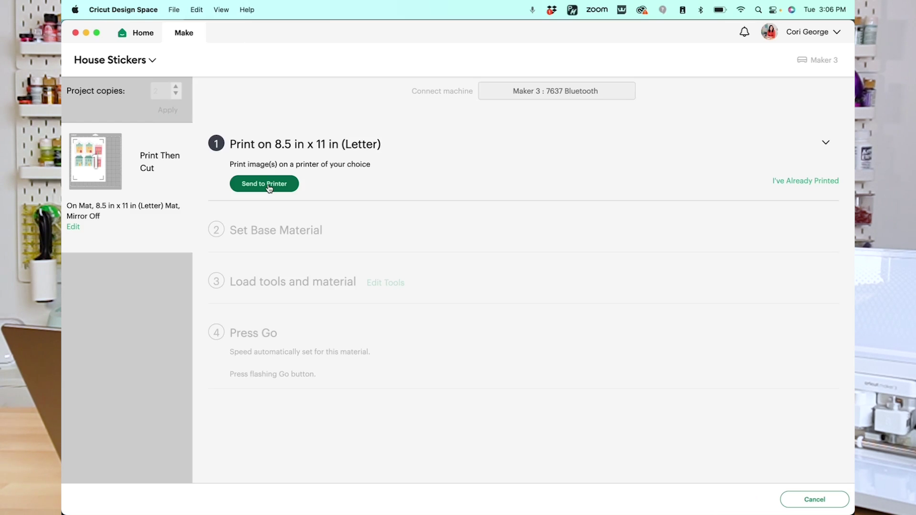
pyautogui.click(269, 187)
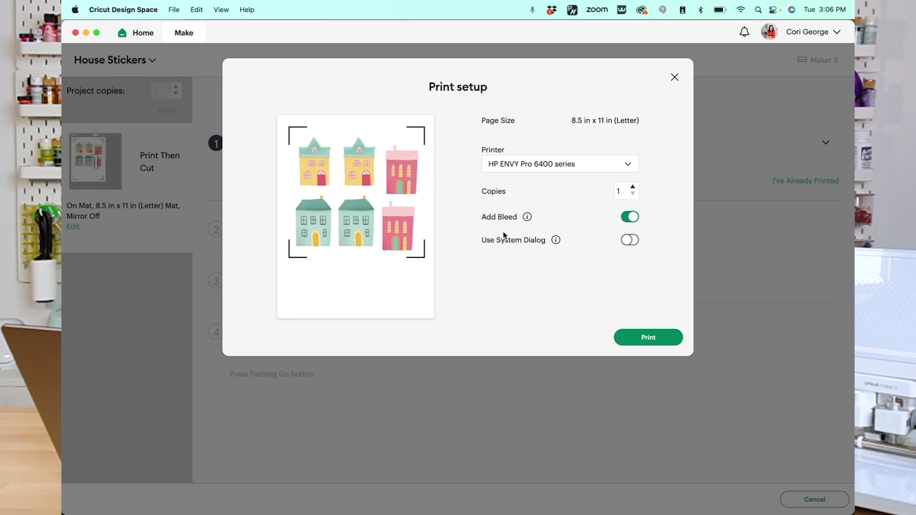
pyautogui.click(630, 241)
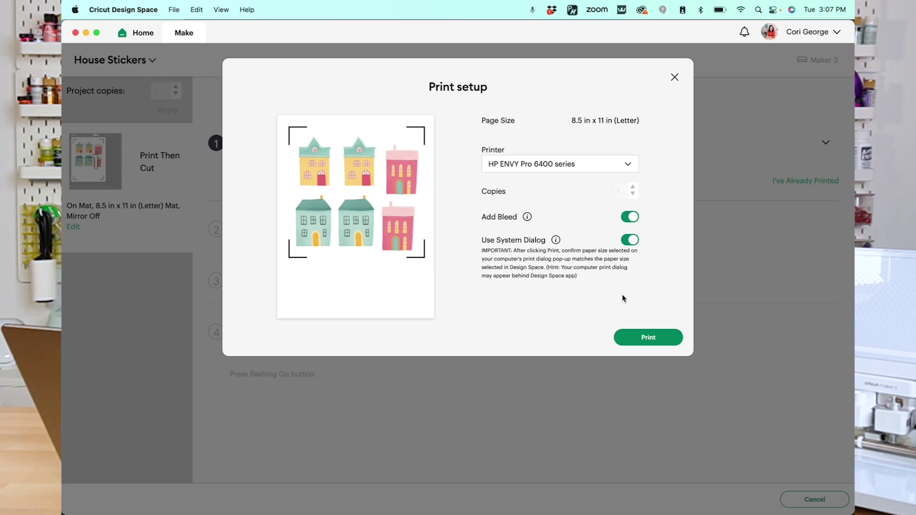
pyautogui.click(649, 339)
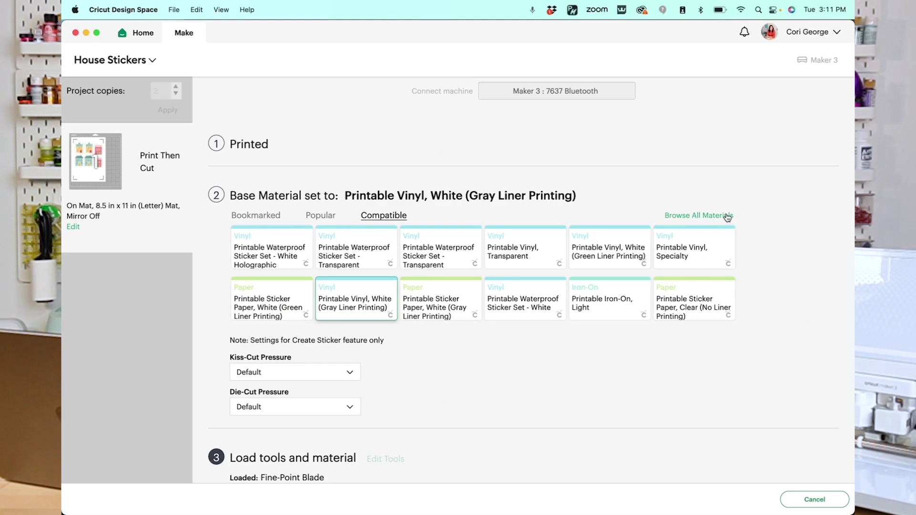
# Choose Printable Vinyl, White (Gray Liner Printing) as material and set kiss-cut pressure to Less.
pyautogui.click(721, 215)
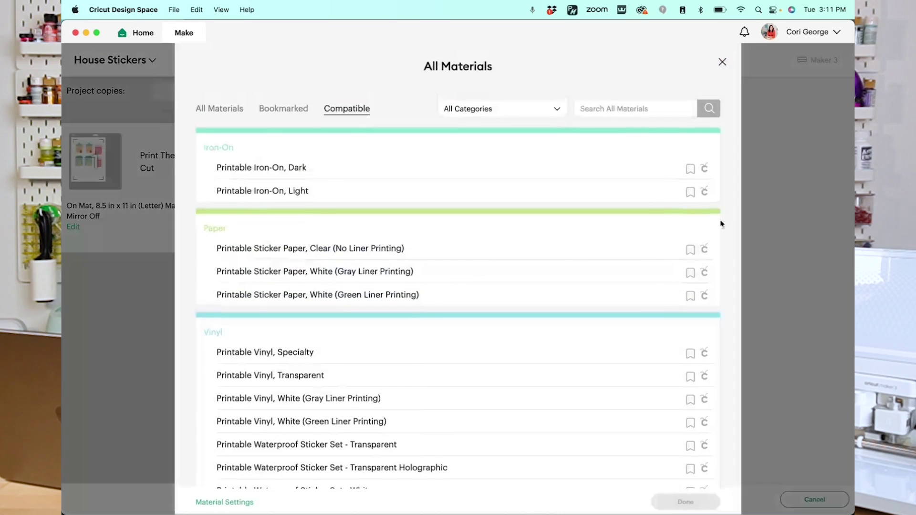
pyautogui.scroll(-1, 547, 351)
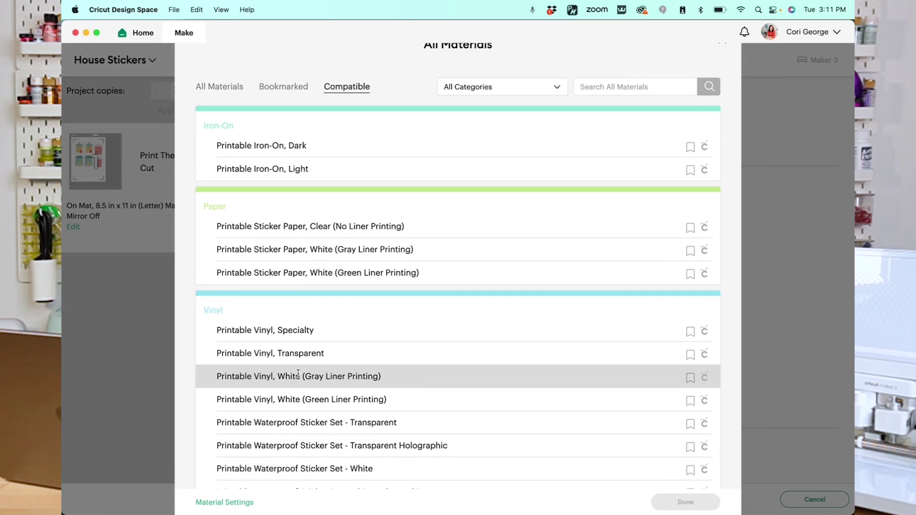
pyautogui.click(459, 377)
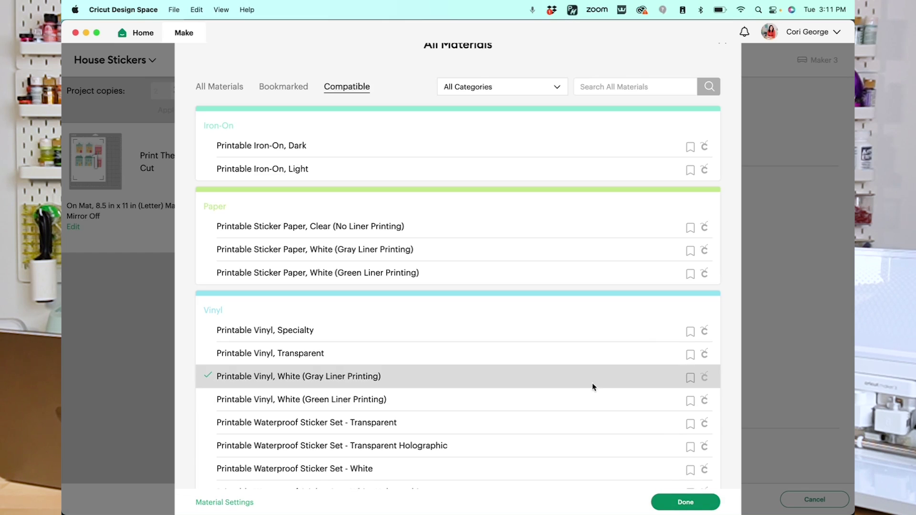
pyautogui.click(711, 502)
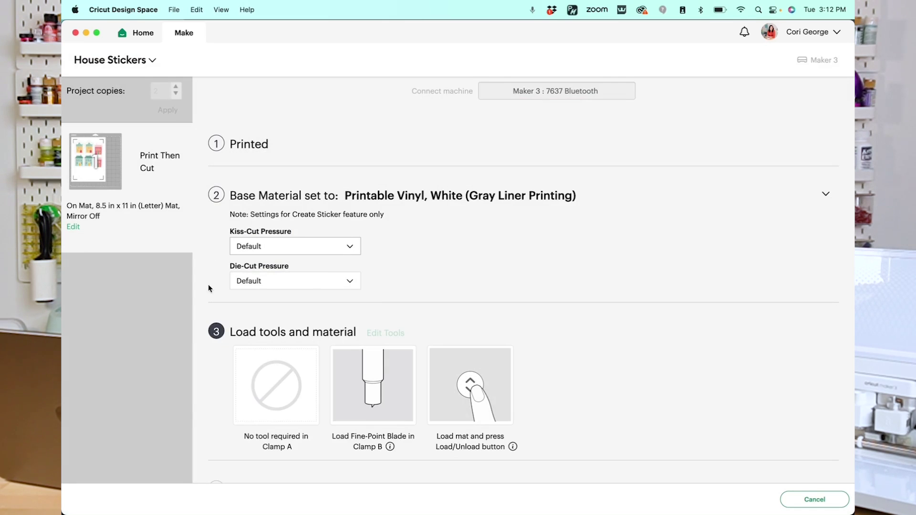
pyautogui.click(298, 246)
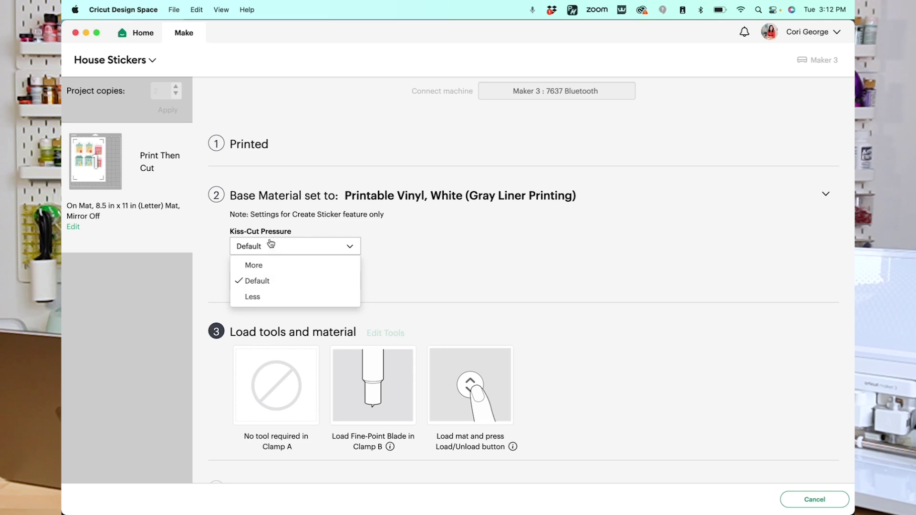
pyautogui.click(264, 303)
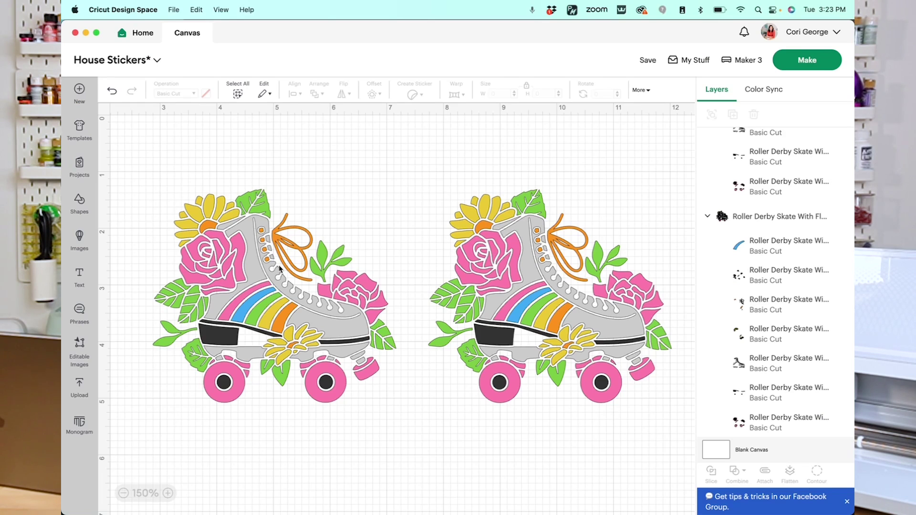
# Apply a die-cut sticker with white border to the left roller skate design.
pyautogui.click(268, 277)
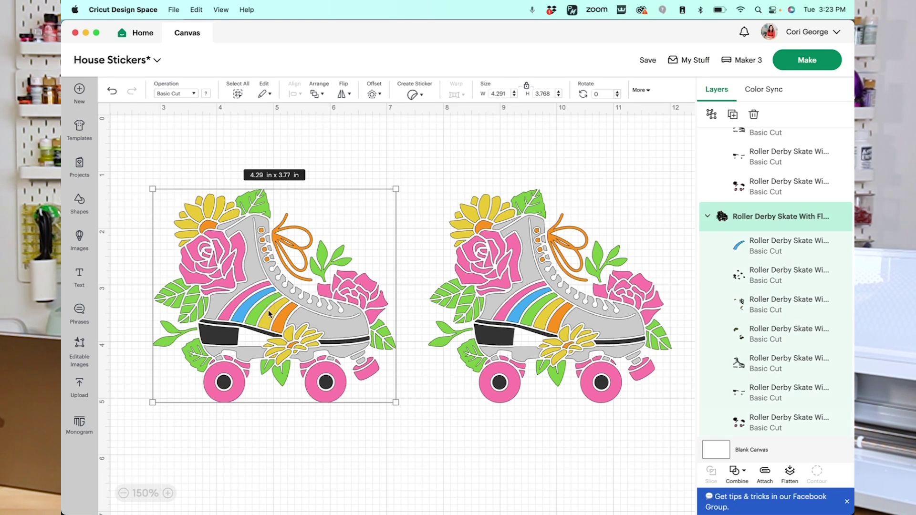
pyautogui.click(414, 94)
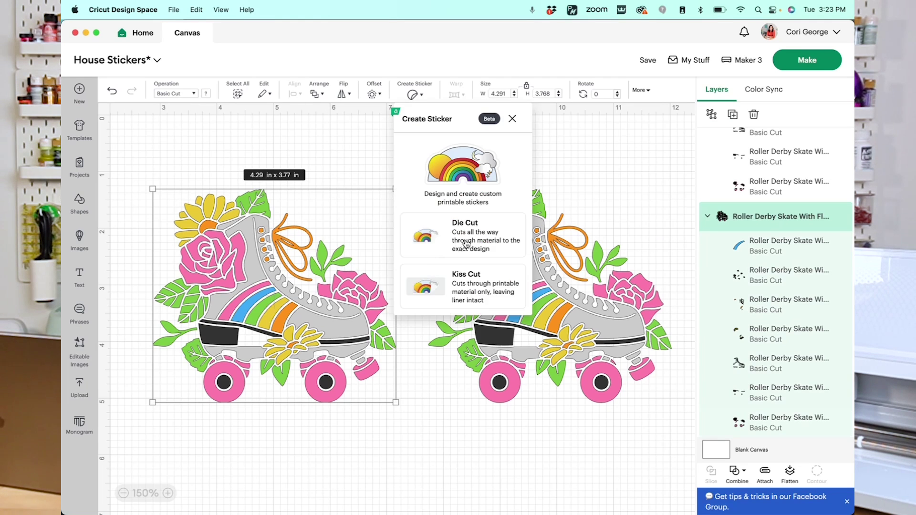
pyautogui.click(466, 244)
pyautogui.click(493, 305)
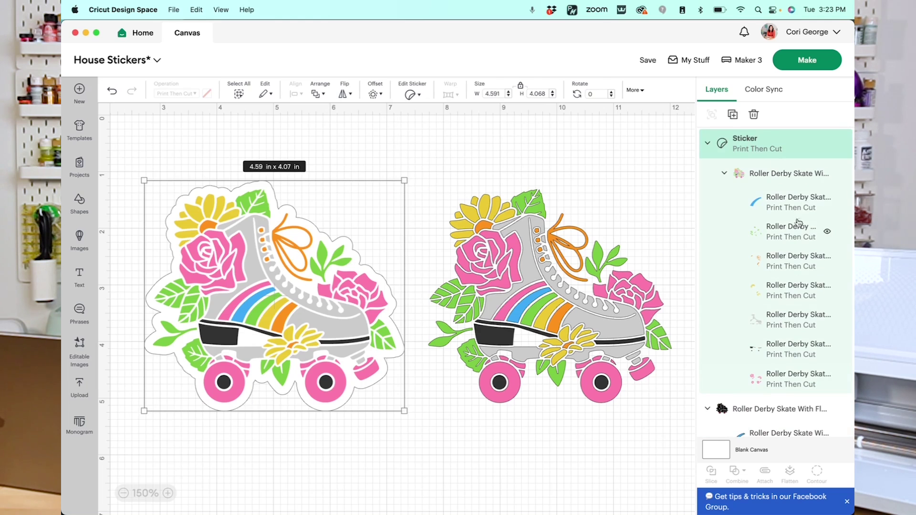
pyautogui.click(776, 208)
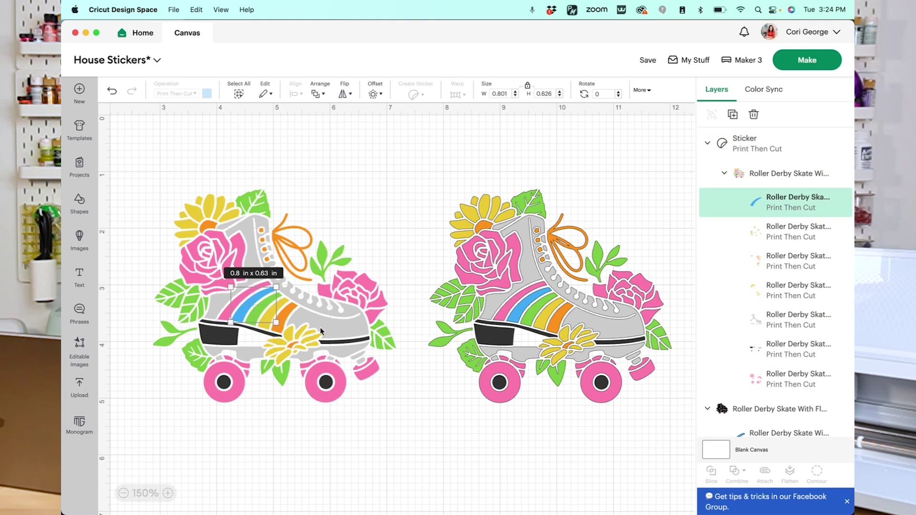
pyautogui.click(601, 266)
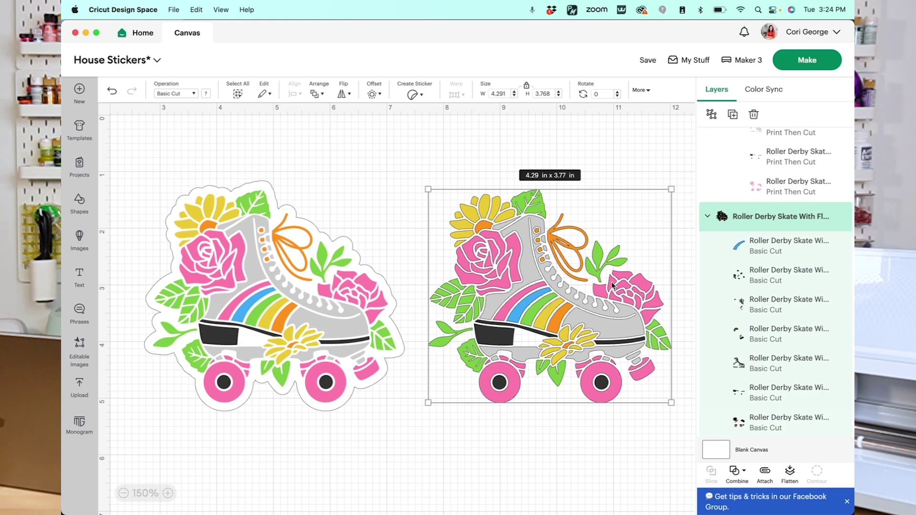
# Add a 0.194 in rounded, welded offset behind the right roller skate.
pyautogui.click(373, 95)
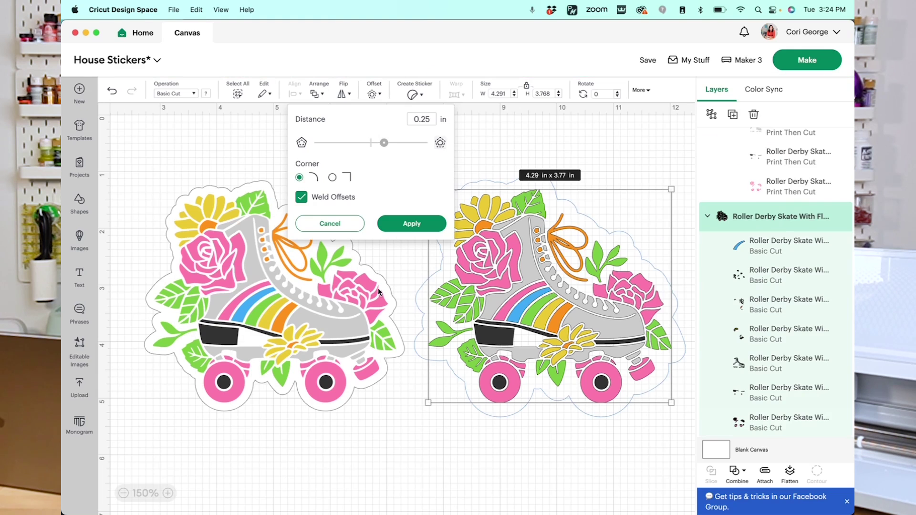
pyautogui.moveTo(384, 145); pyautogui.dragTo(381, 146)
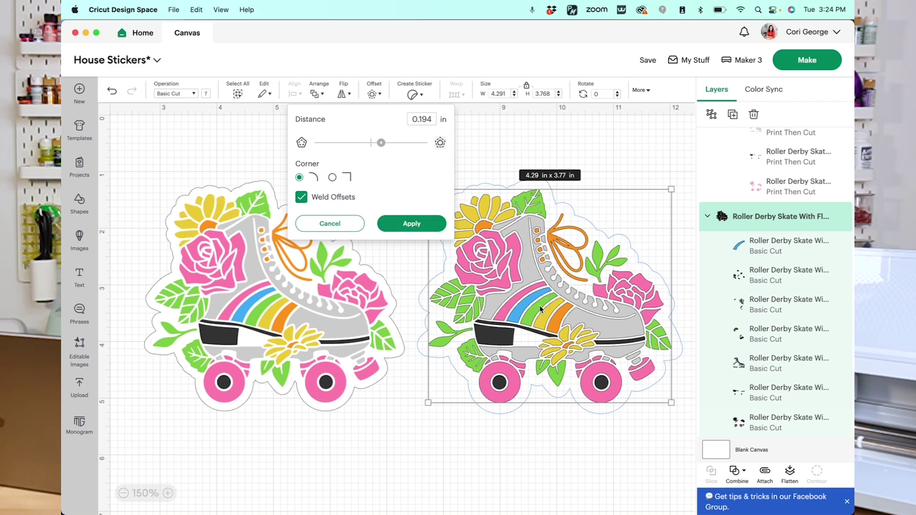
pyautogui.click(422, 233)
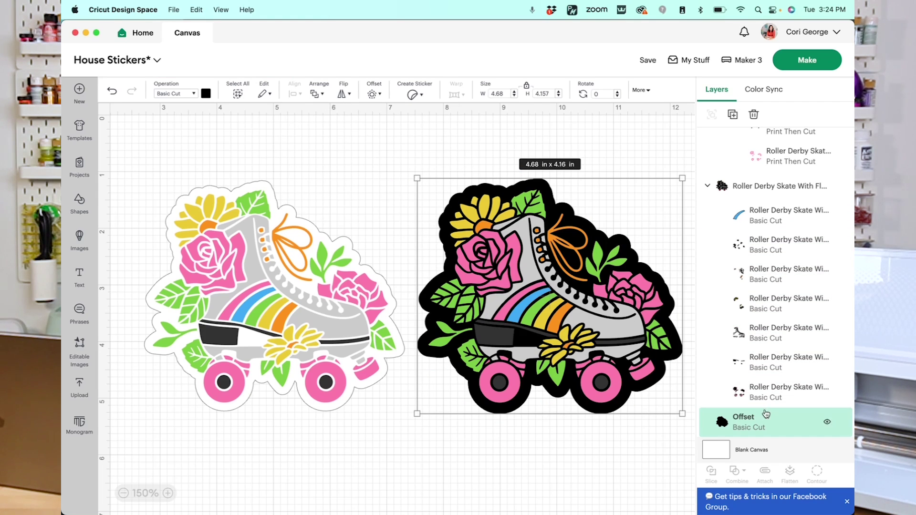
# Change the right skate's offset colour from black to white.
pyautogui.click(206, 93)
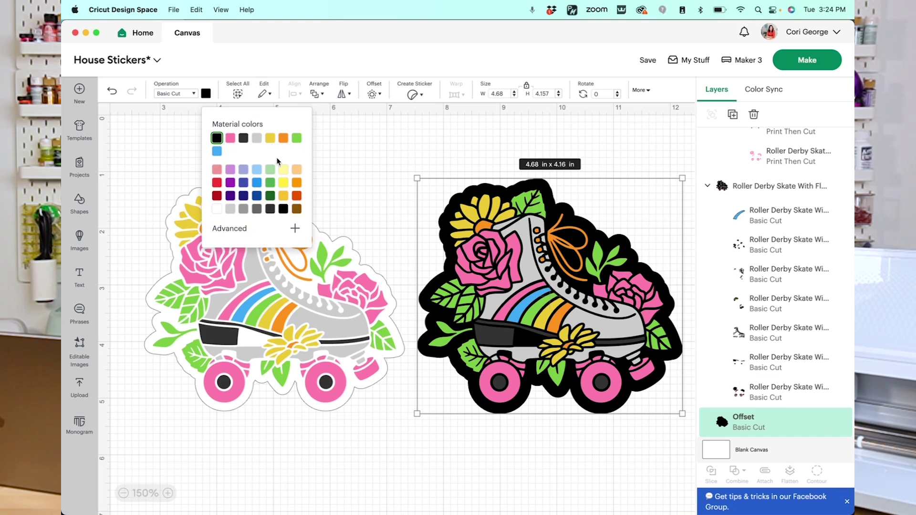
pyautogui.click(217, 208)
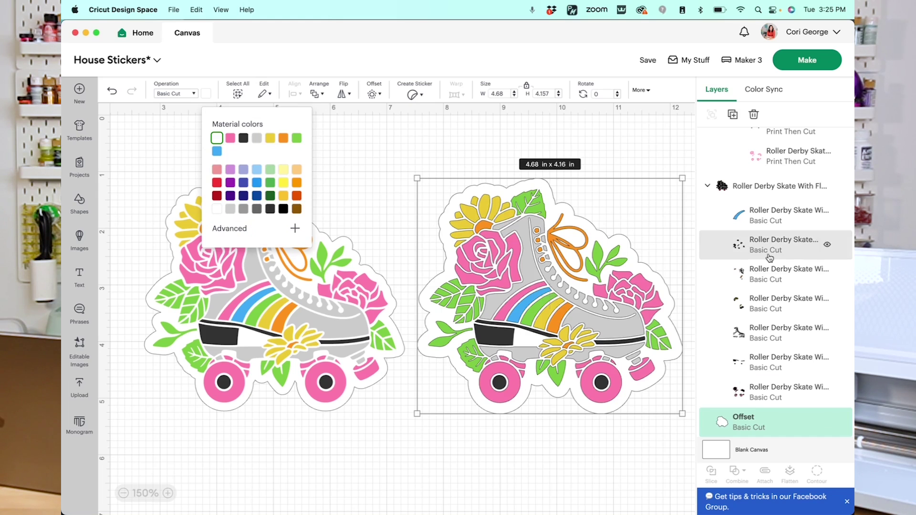
pyautogui.click(616, 265)
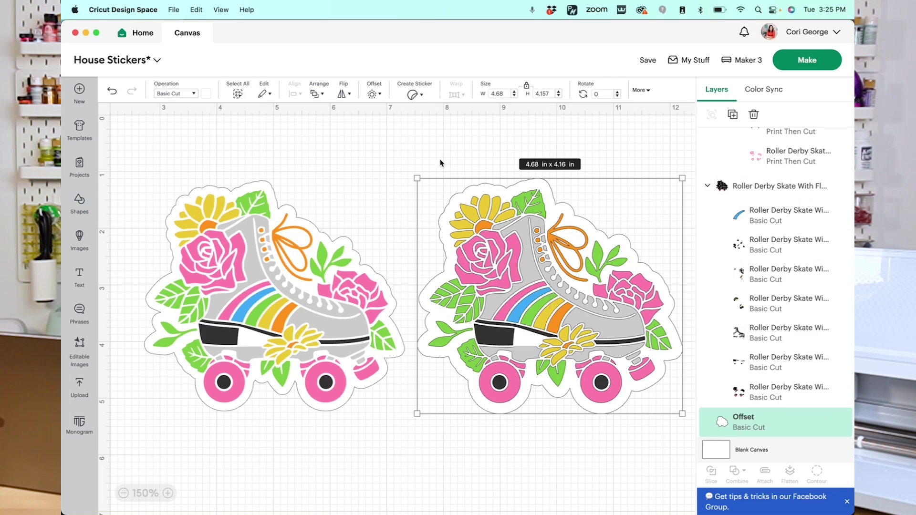
# Select the right skate with its white offset and flatten them into one Print Then Cut layer.
pyautogui.moveTo(435, 149); pyautogui.dragTo(687, 418)
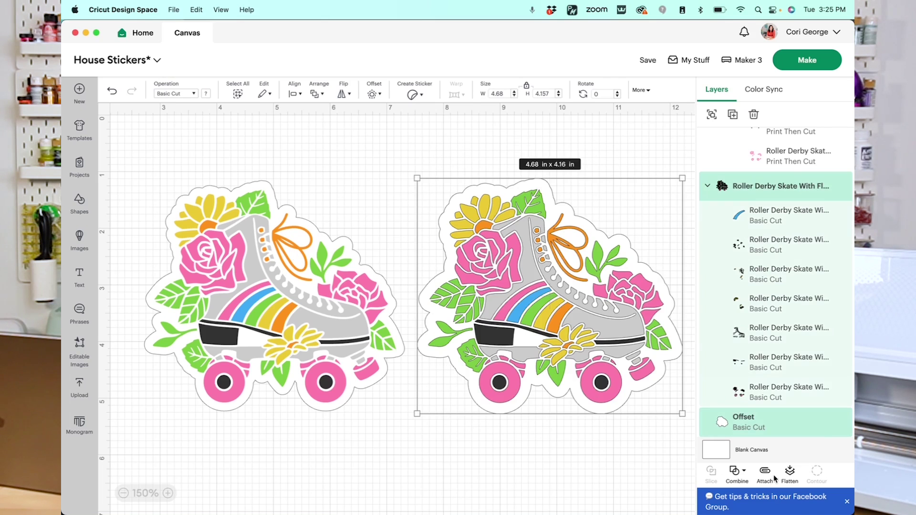
pyautogui.click(790, 472)
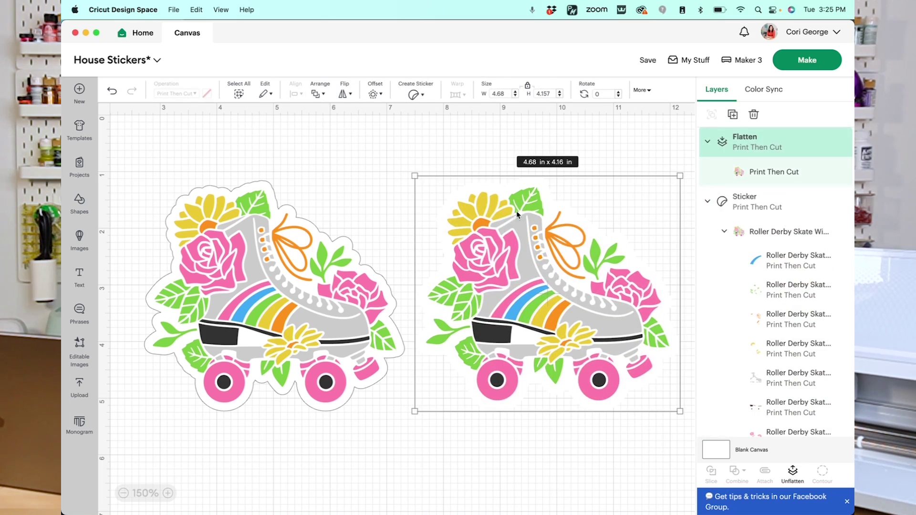